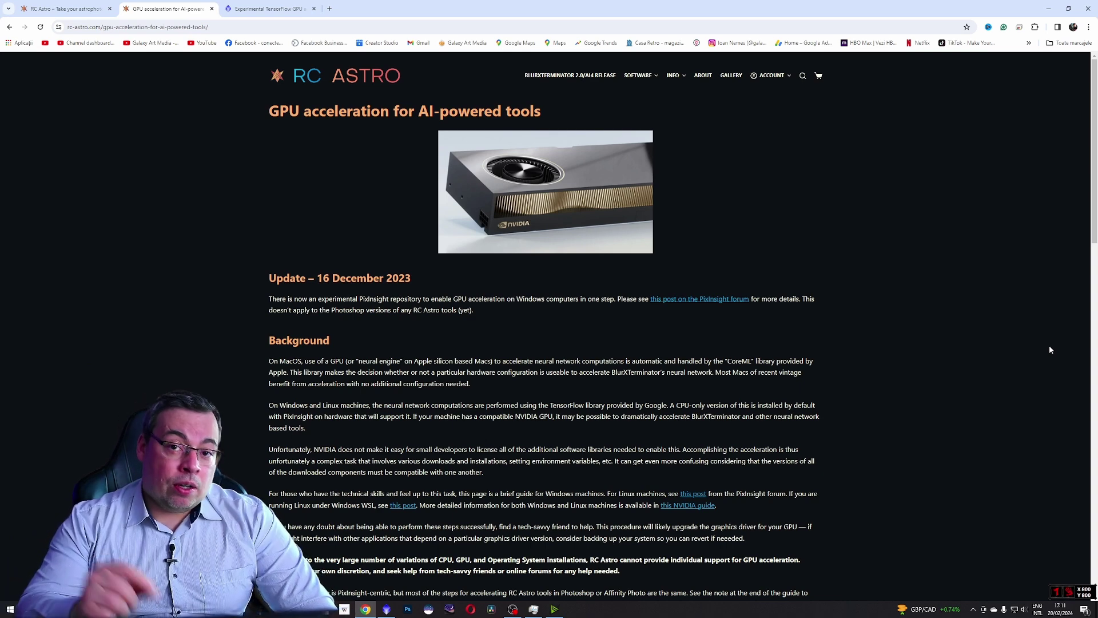
pyautogui.scroll(-1, 1050, 349)
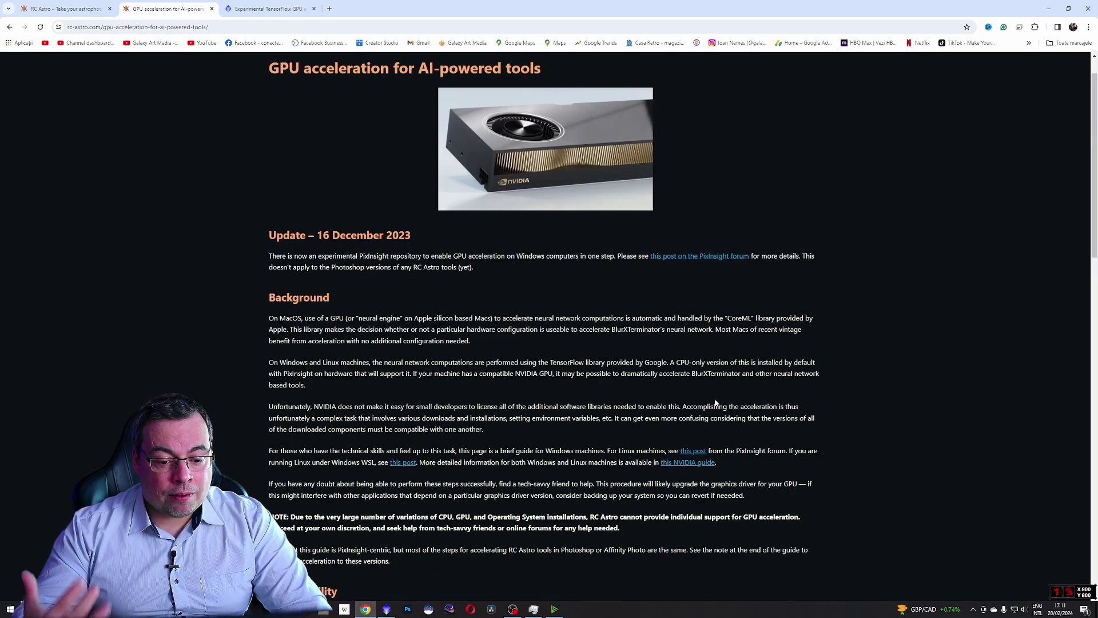
pyautogui.scroll(-2, 723, 387)
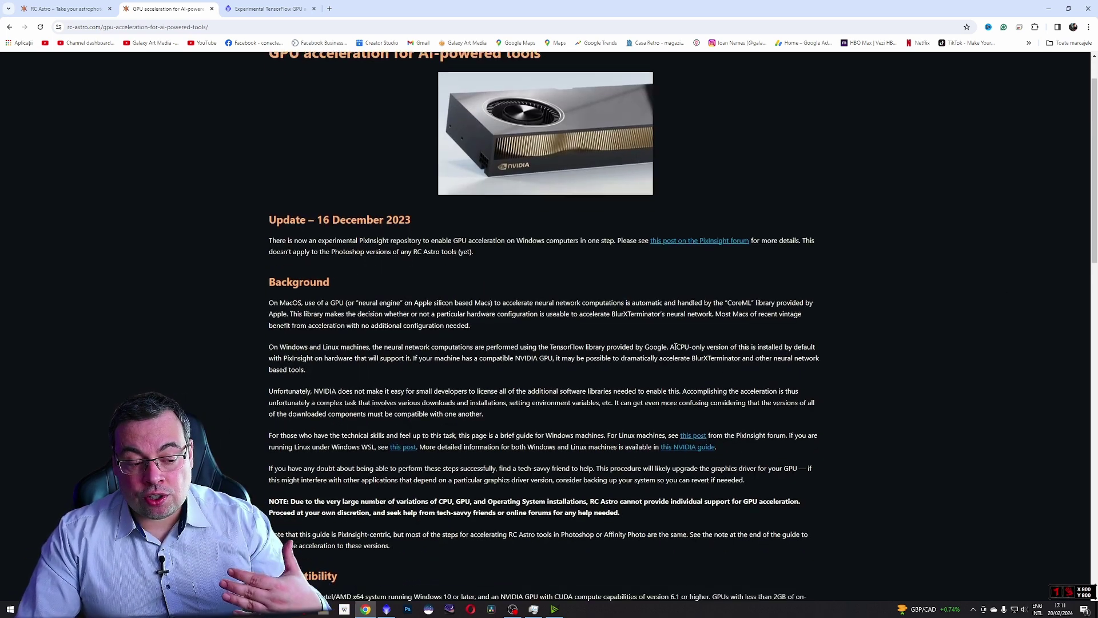
pyautogui.scroll(-1, 366, 450)
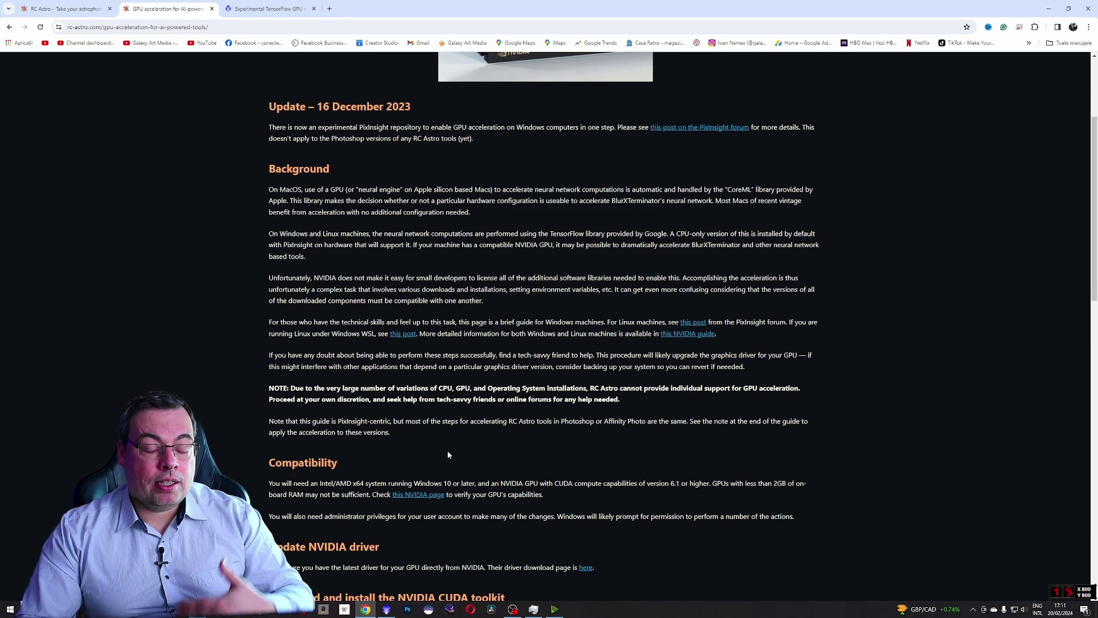
pyautogui.scroll(-2, 556, 430)
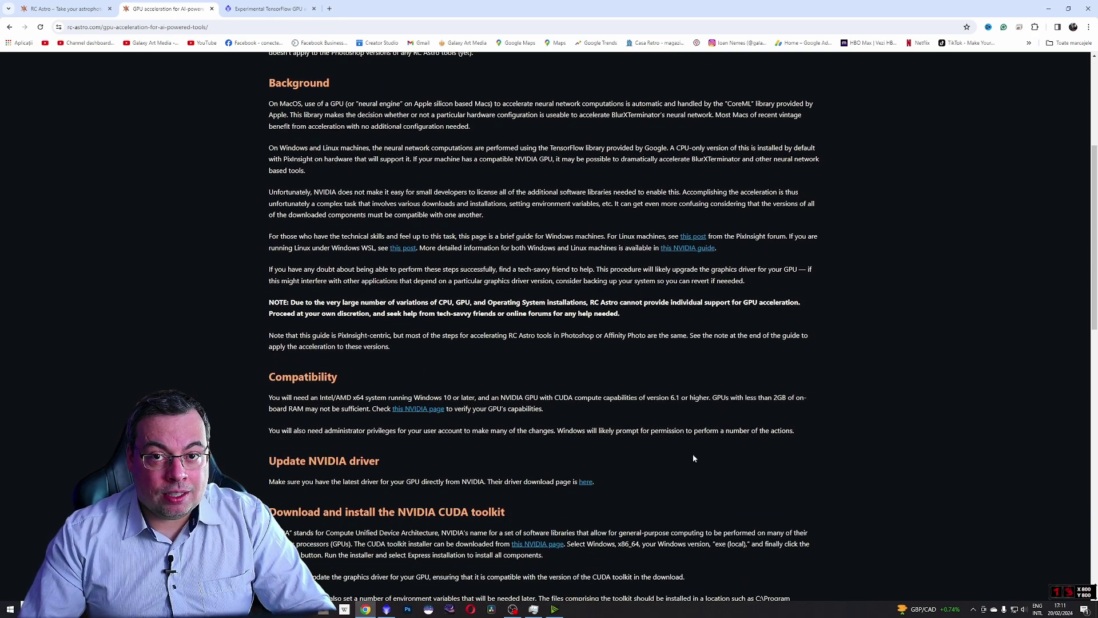
pyautogui.scroll(-5, 742, 458)
pyautogui.scroll(10, 956, 387)
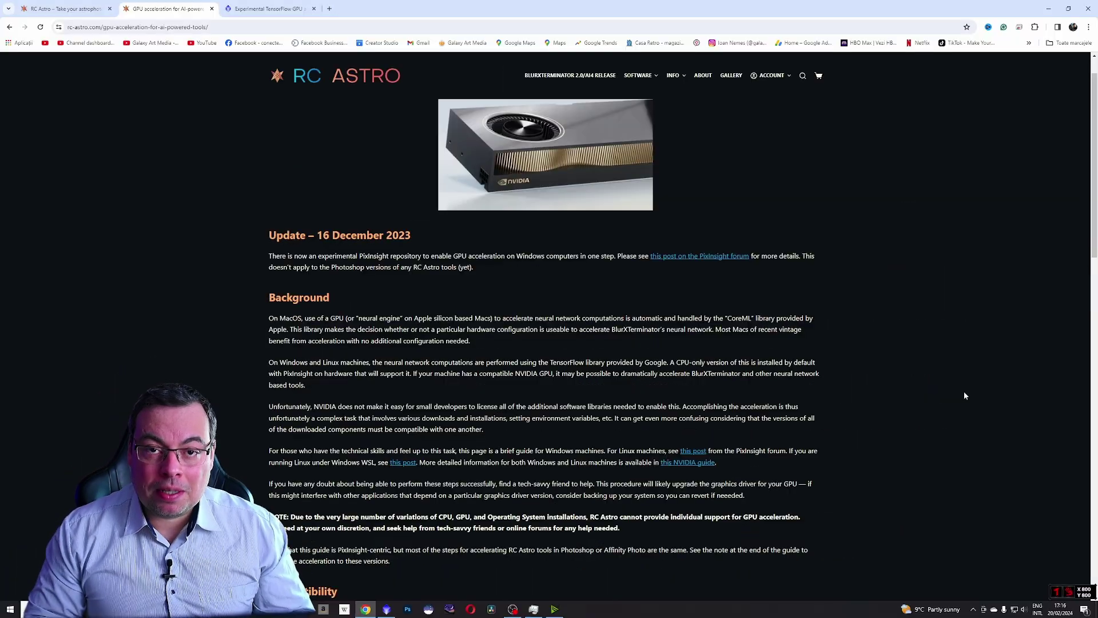
# Switch to the forum thread 'Experimental TensorFlow GPU acceleration repository' and find the highlighted GPU repository URL.
pyautogui.click(269, 9)
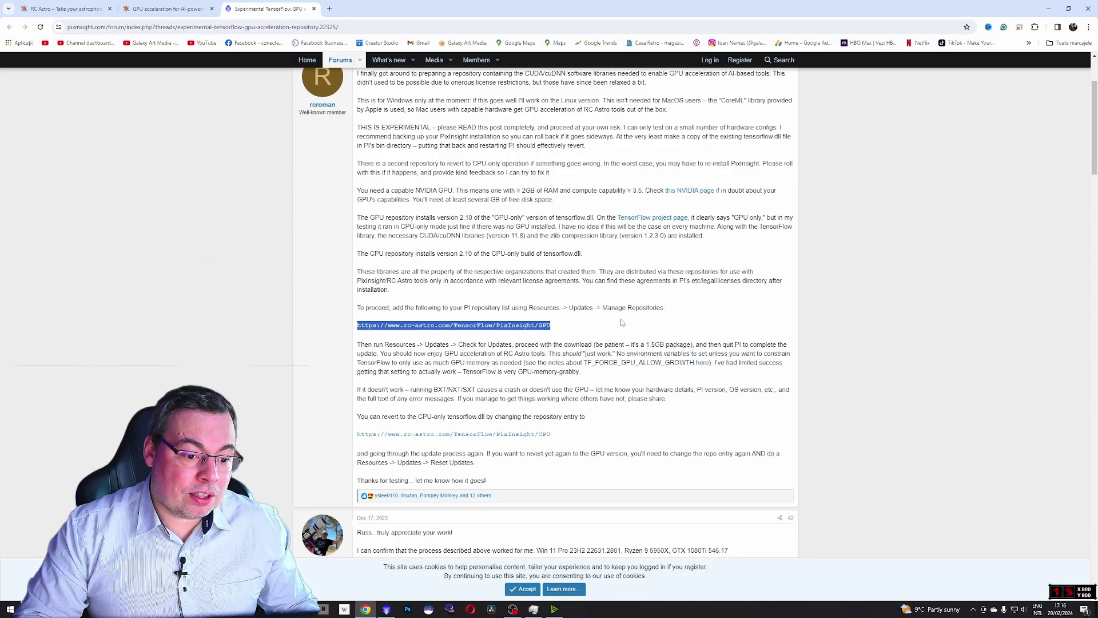
pyautogui.scroll(2, 629, 318)
pyautogui.scroll(-4, 644, 298)
pyautogui.scroll(4, 641, 291)
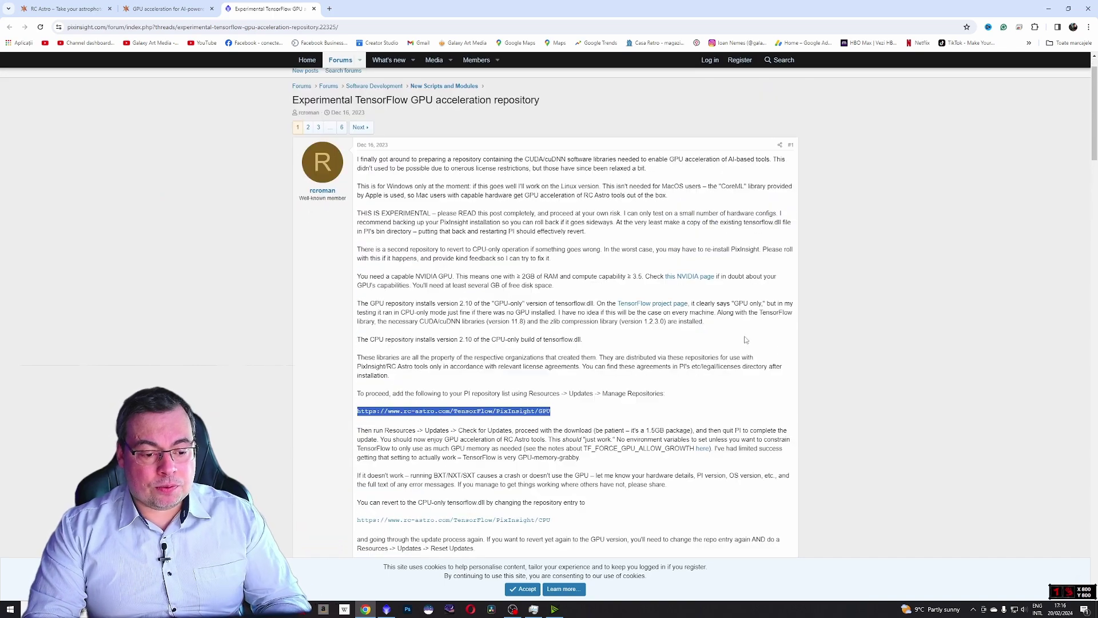
pyautogui.scroll(-4, 826, 382)
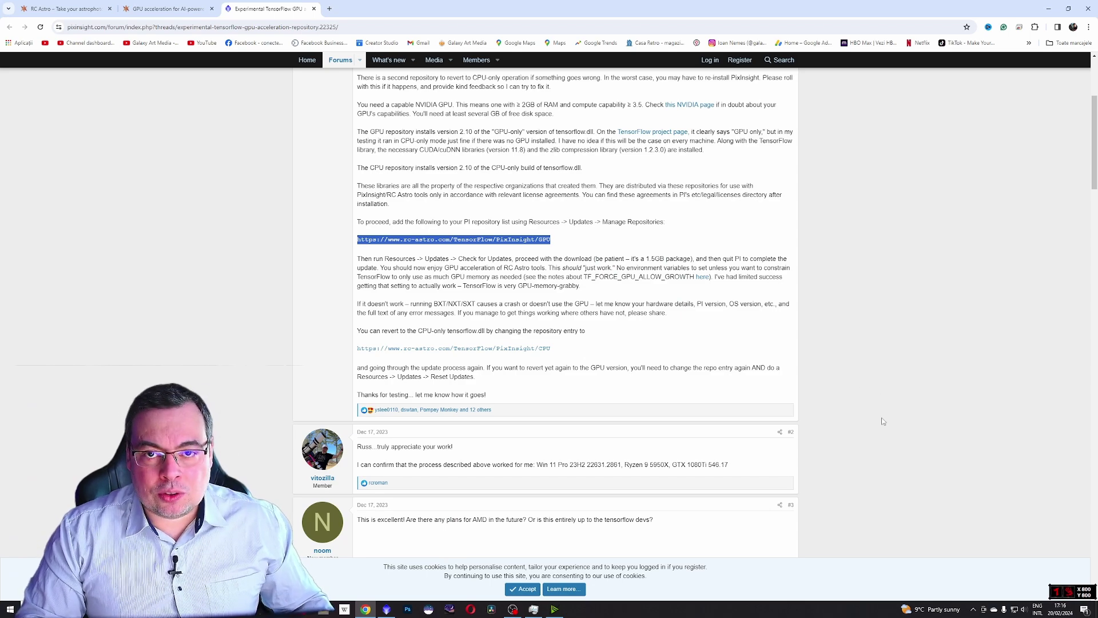
pyautogui.click(386, 610)
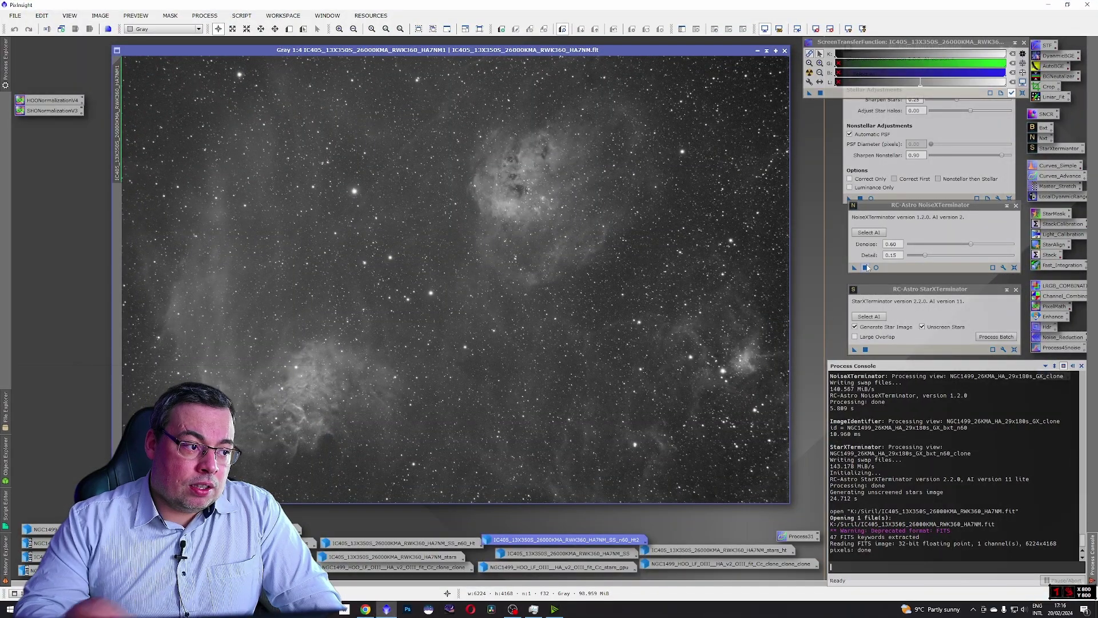
pyautogui.click(357, 16)
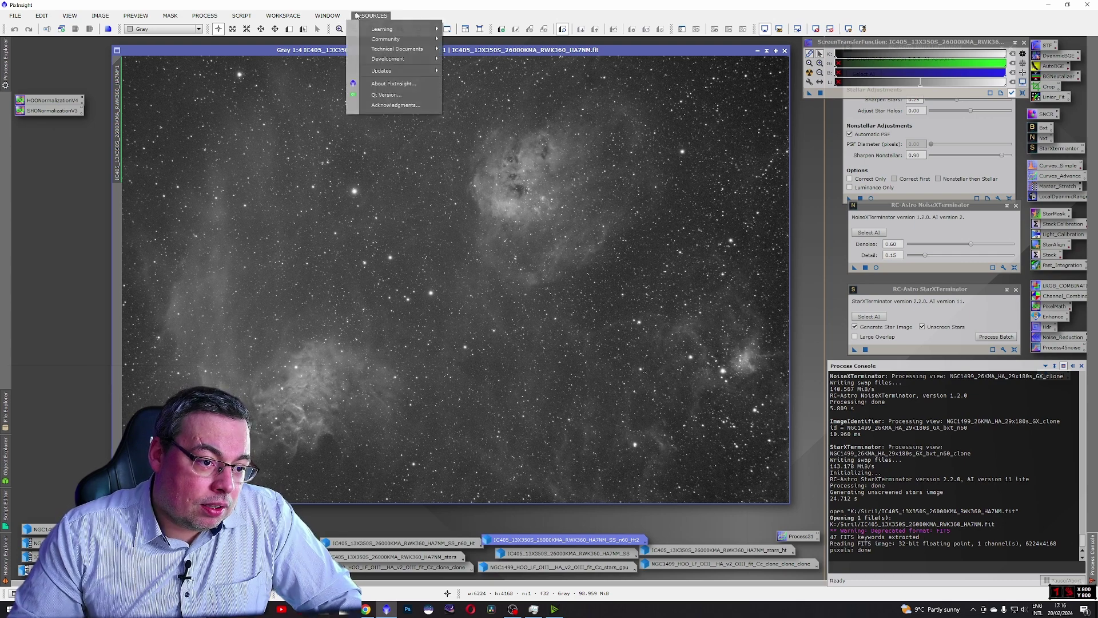
pyautogui.moveTo(397, 71)
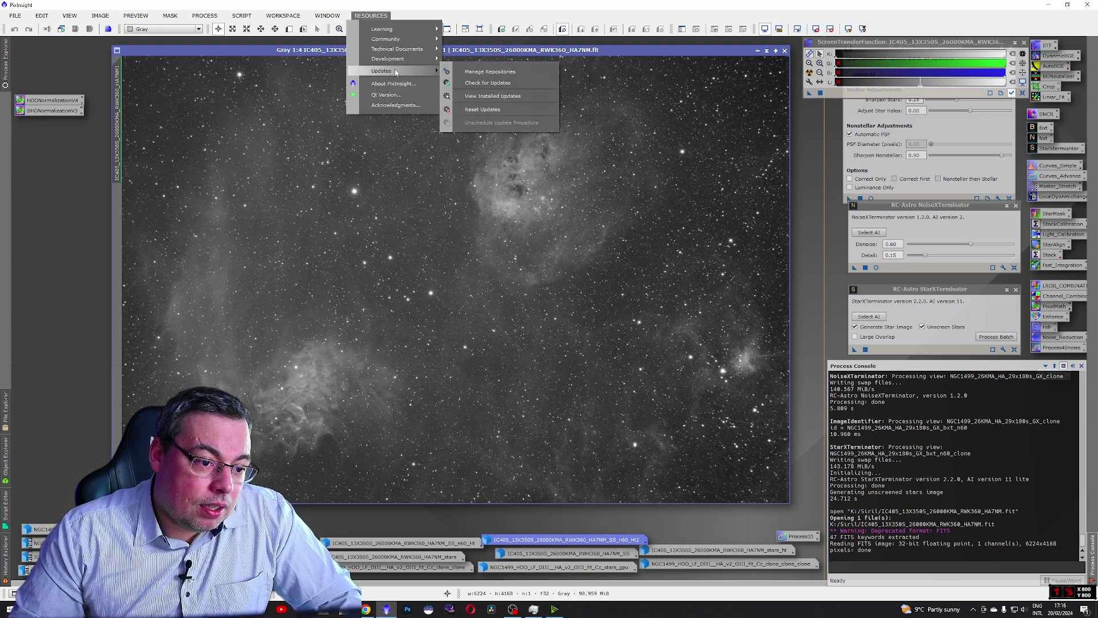
pyautogui.click(526, 77)
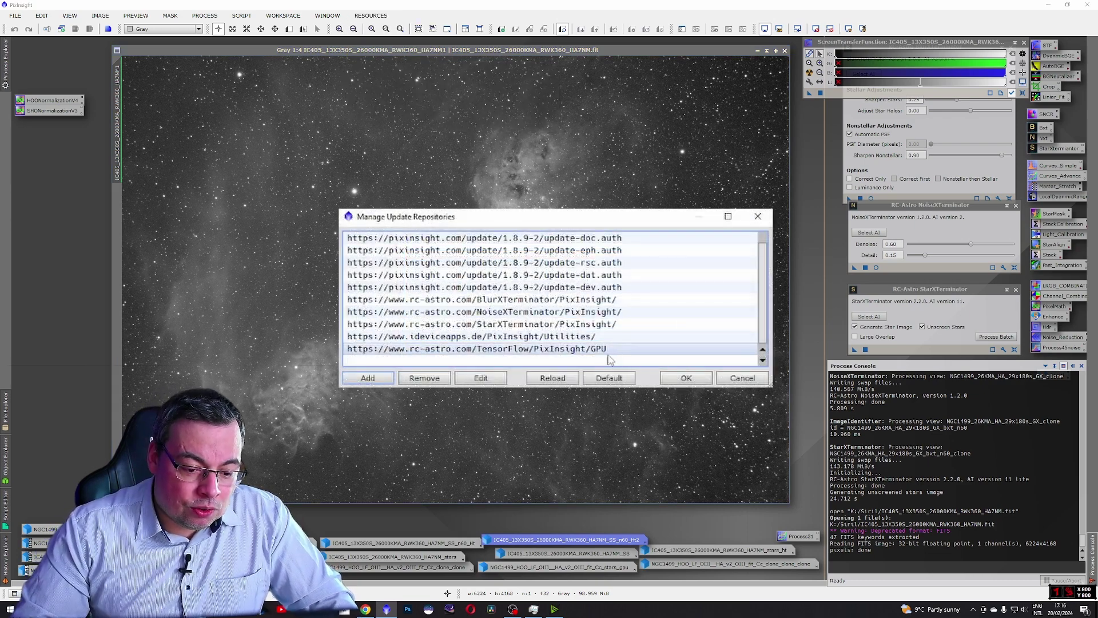
pyautogui.click(441, 351)
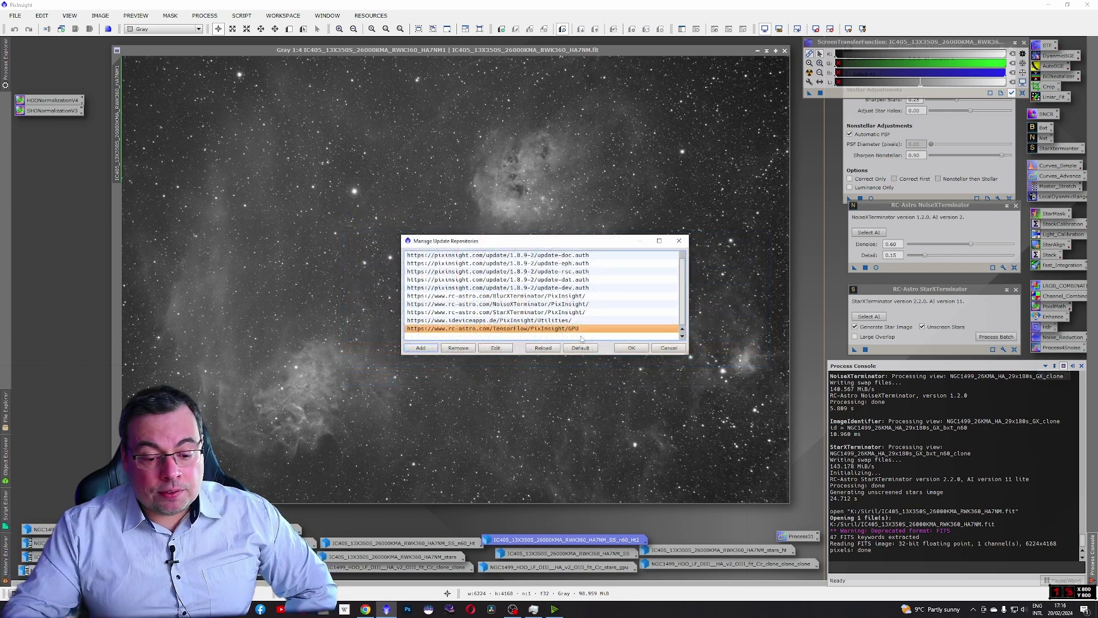
pyautogui.click(618, 349)
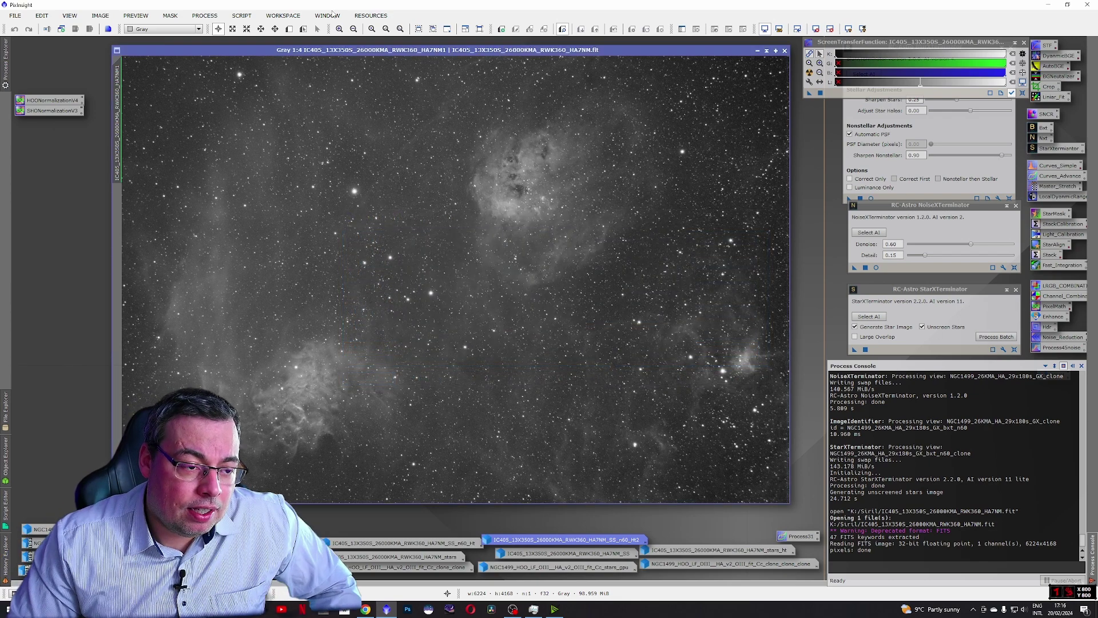
# Run Check for Updates from Resources > Updates against the configured repositories.
pyautogui.click(335, 16)
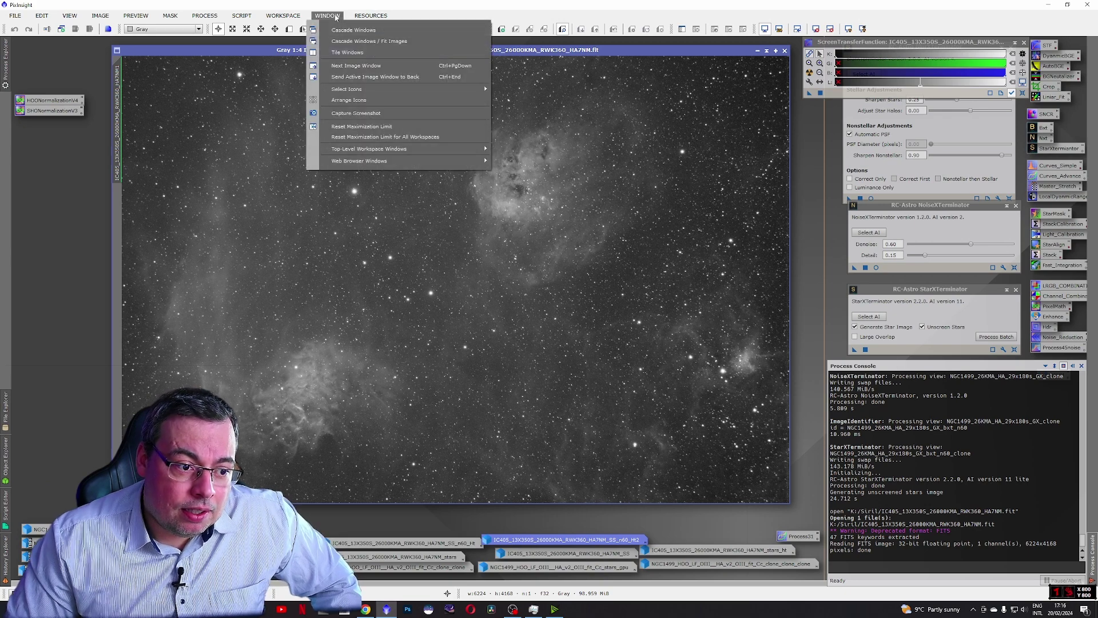
pyautogui.moveTo(365, 17)
pyautogui.moveTo(387, 71)
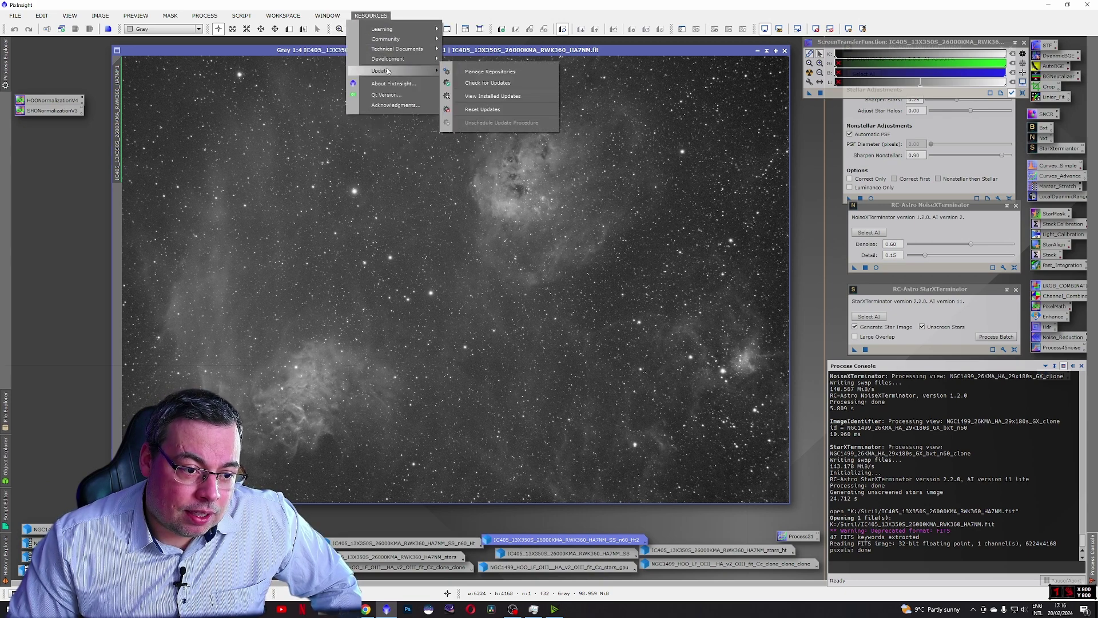
pyautogui.click(488, 83)
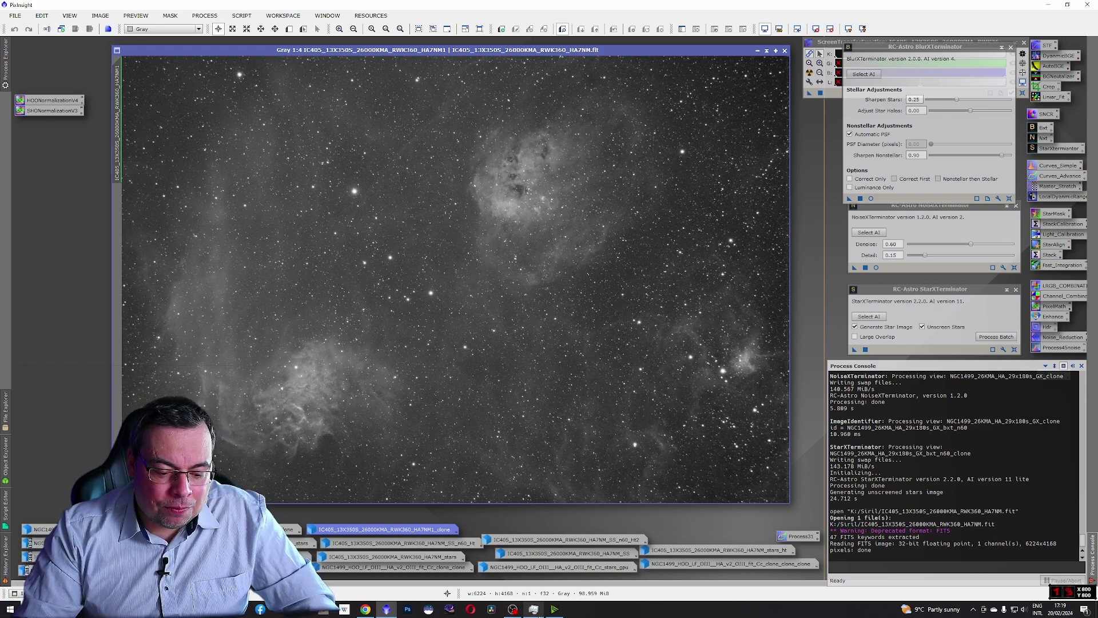
pyautogui.click(532, 611)
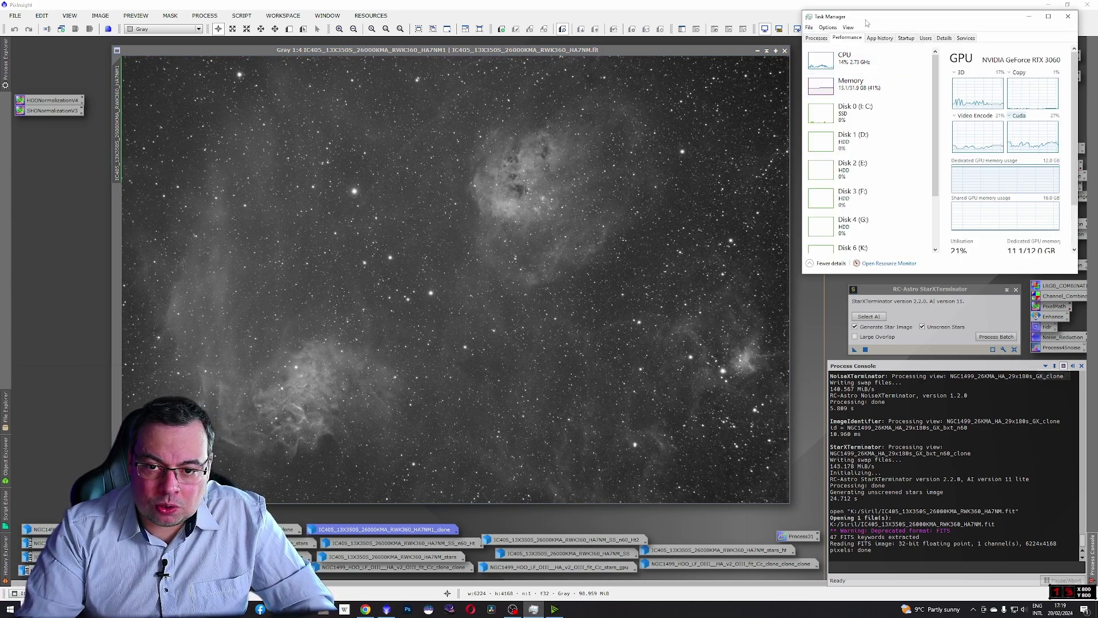
pyautogui.moveTo(865, 18); pyautogui.dragTo(492, 59)
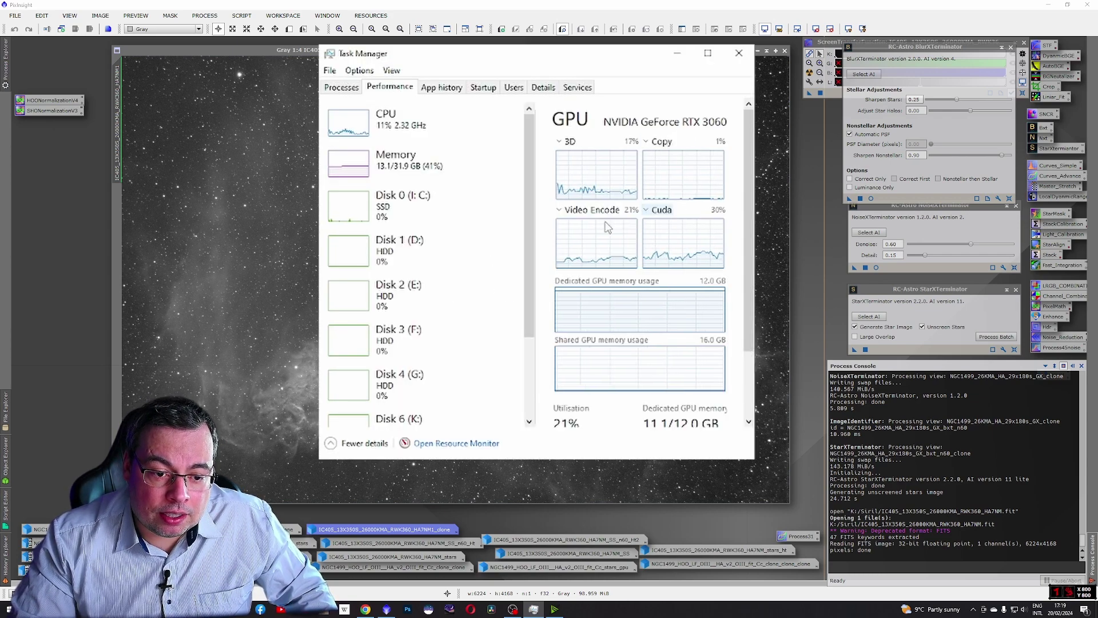
pyautogui.click(652, 213)
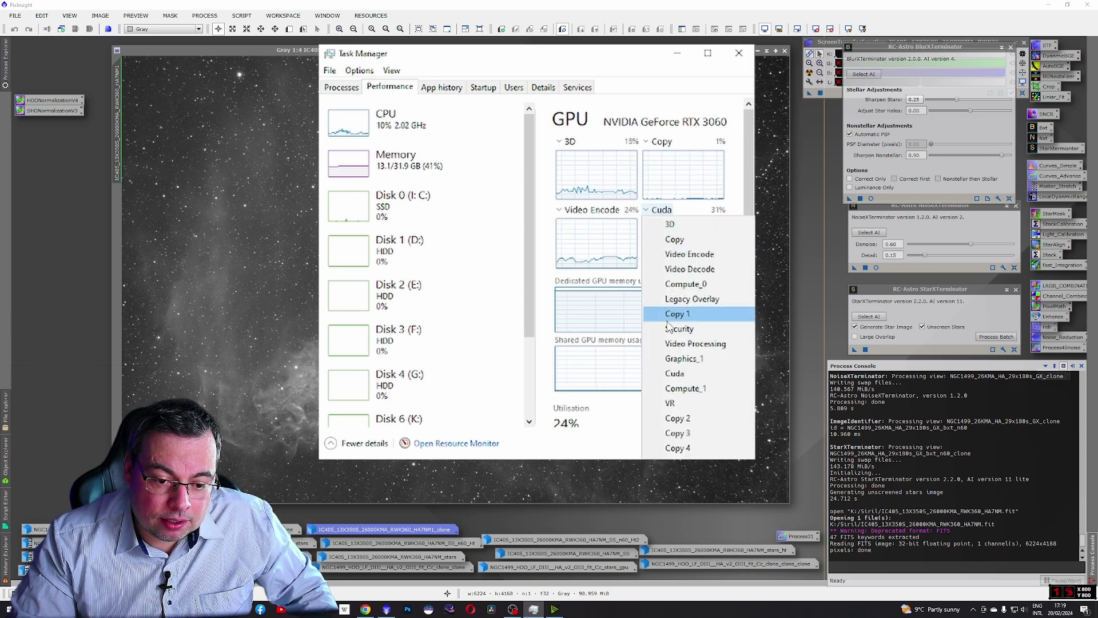
pyautogui.click(675, 375)
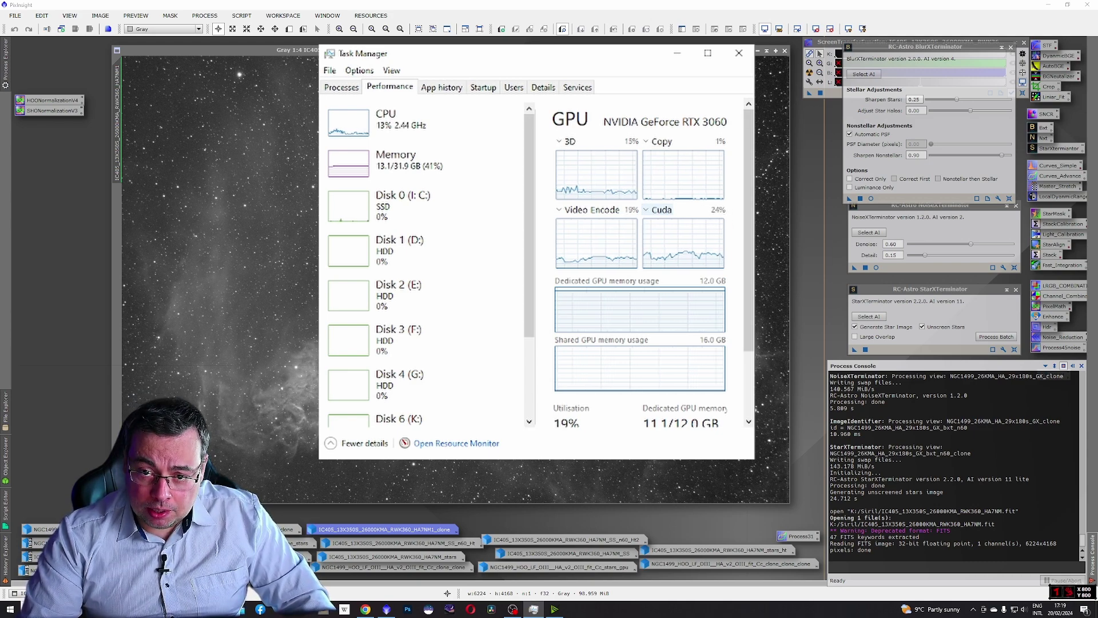
pyautogui.click(677, 55)
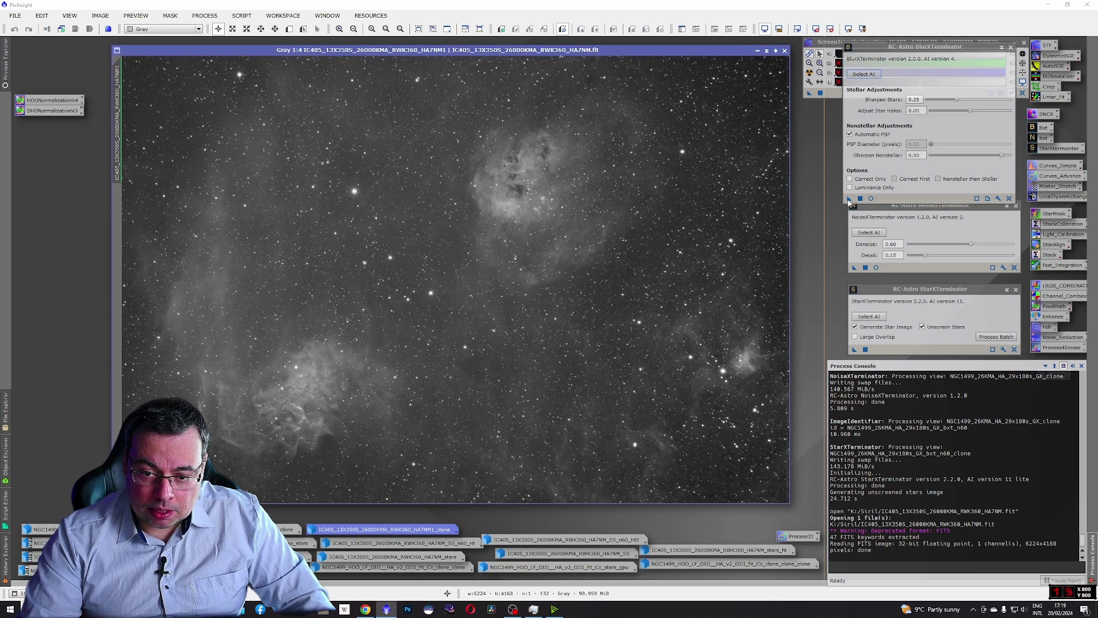
# Apply BlurXTerminator to the IC405 Ha image, which finishes in 25.443 s.
pyautogui.moveTo(850, 202); pyautogui.dragTo(423, 236)
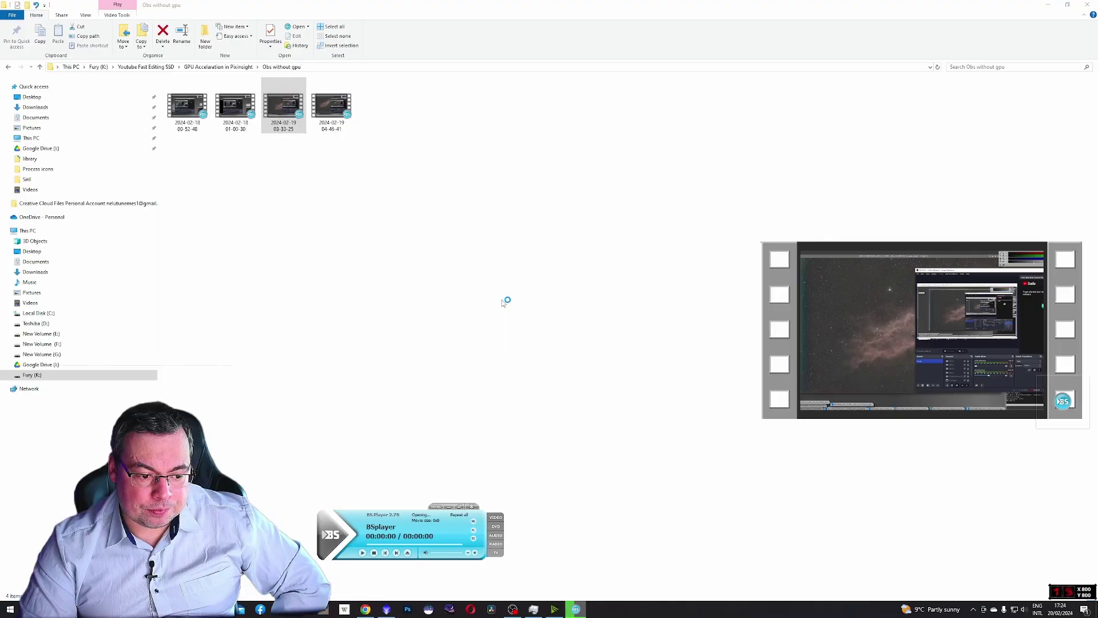
# Play the pre-GPU recording in BSPlayer, showing a 7-minute BlurXTerminator run.
pyautogui.doubleClick(635, 323)
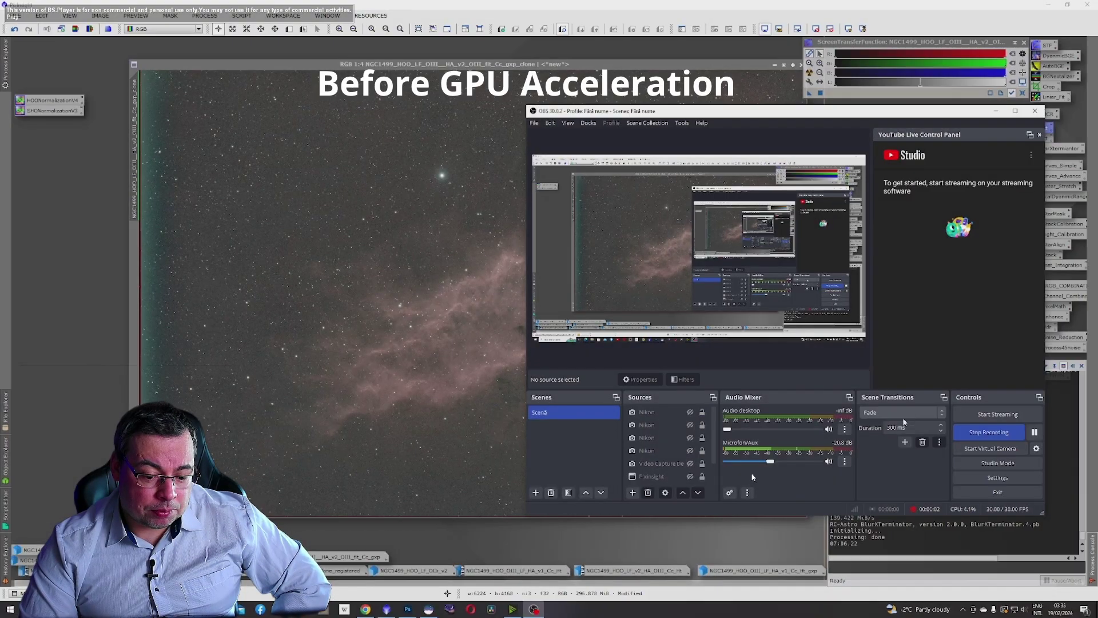
pyautogui.moveTo(448, 592)
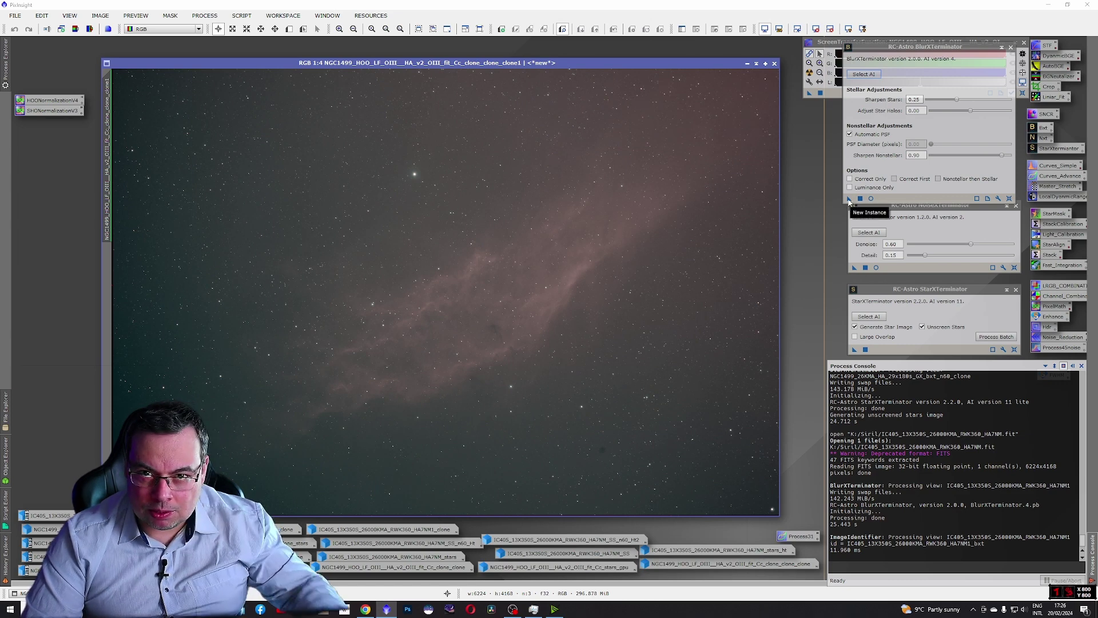
# Run BlurXTerminator on the NGC1499 clone while watching RTX 3060 load in Task Manager; done in 34.215 s.
pyautogui.moveTo(849, 199); pyautogui.dragTo(563, 201)
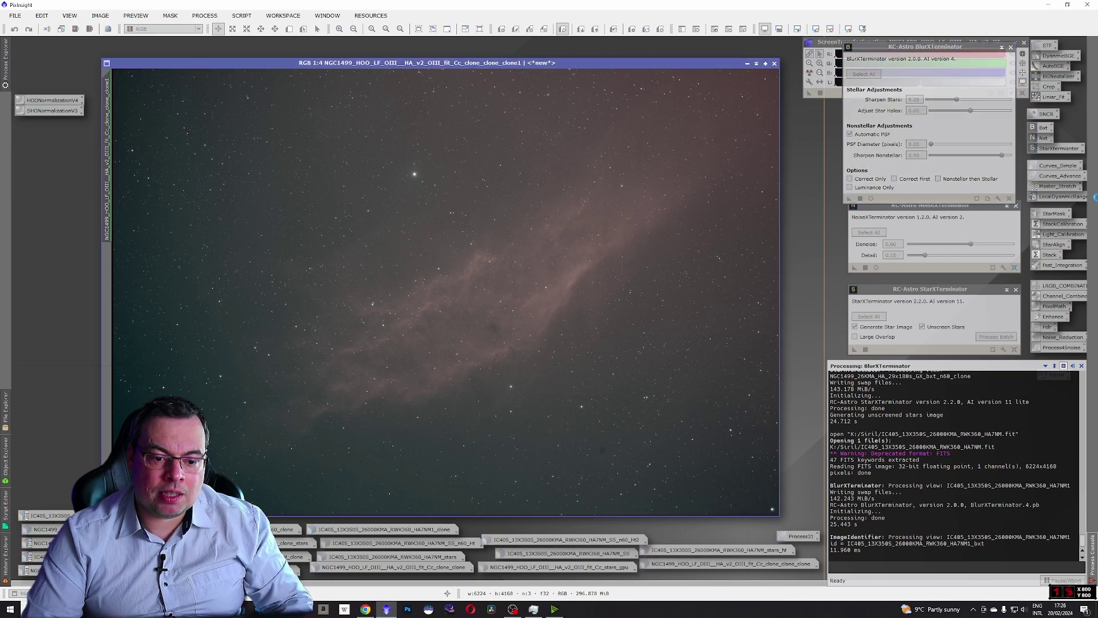
pyautogui.click(533, 609)
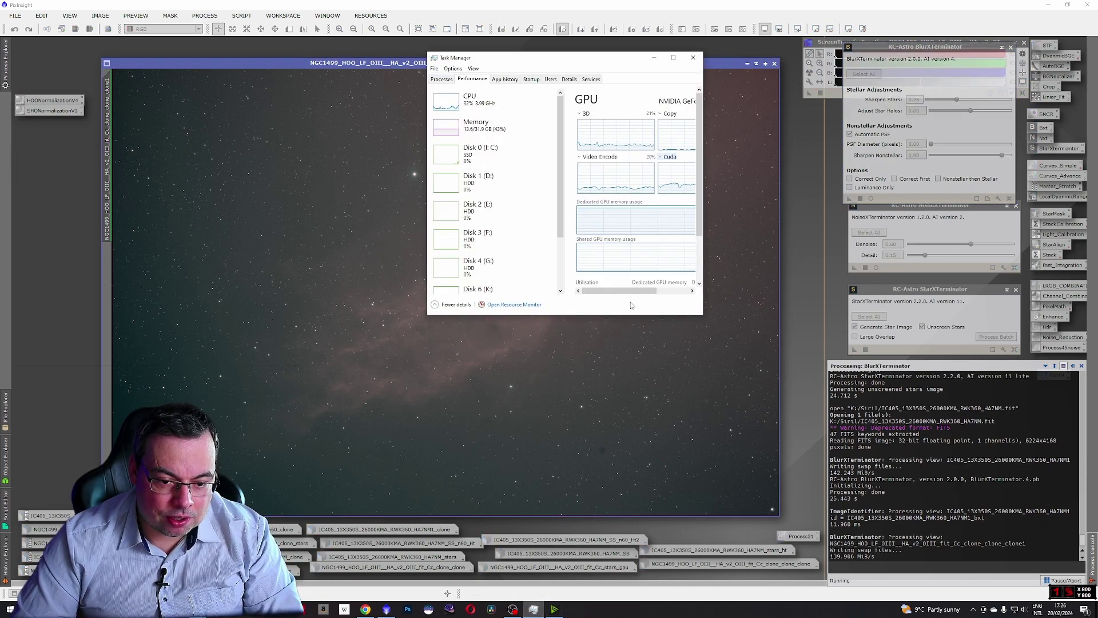
pyautogui.moveTo(586, 57); pyautogui.dragTo(918, 125)
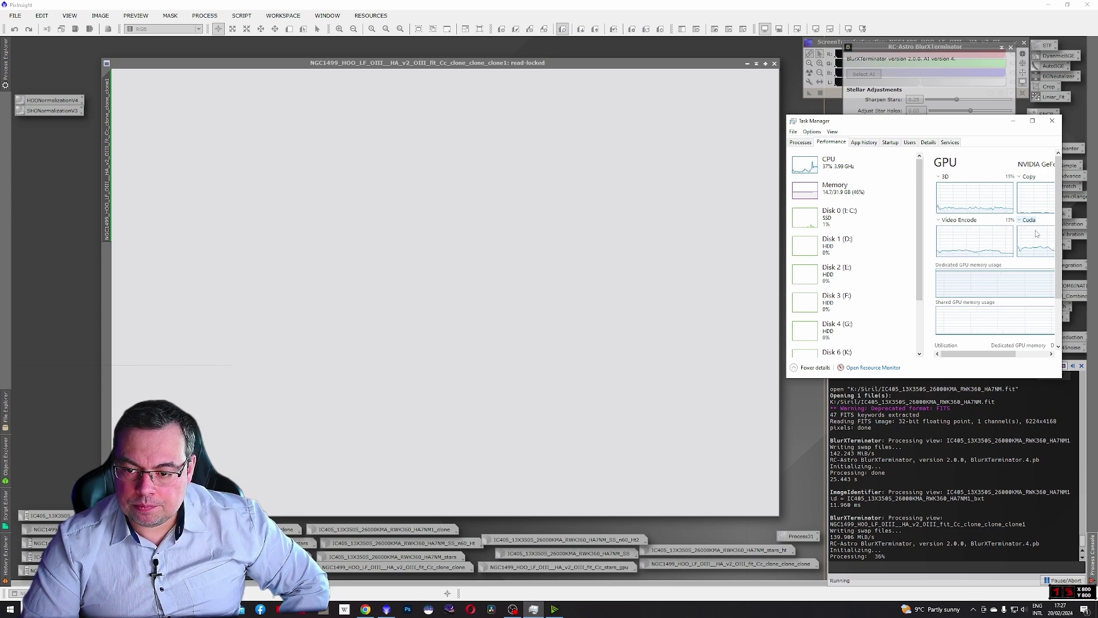
pyautogui.moveTo(998, 352); pyautogui.dragTo(1030, 352)
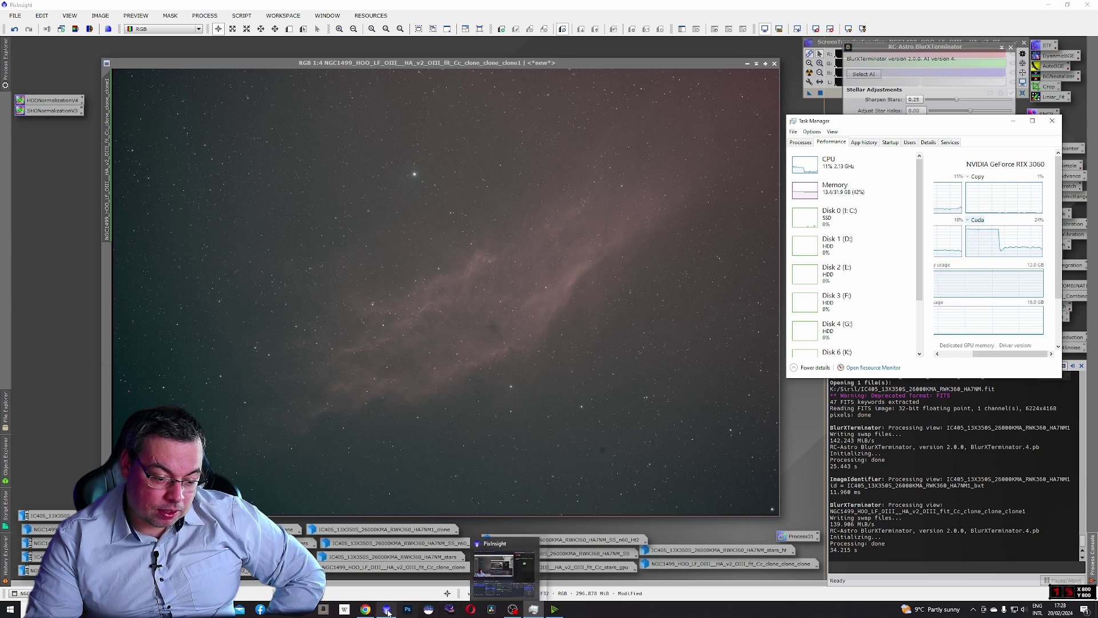
pyautogui.moveTo(388, 611)
pyautogui.moveTo(515, 608)
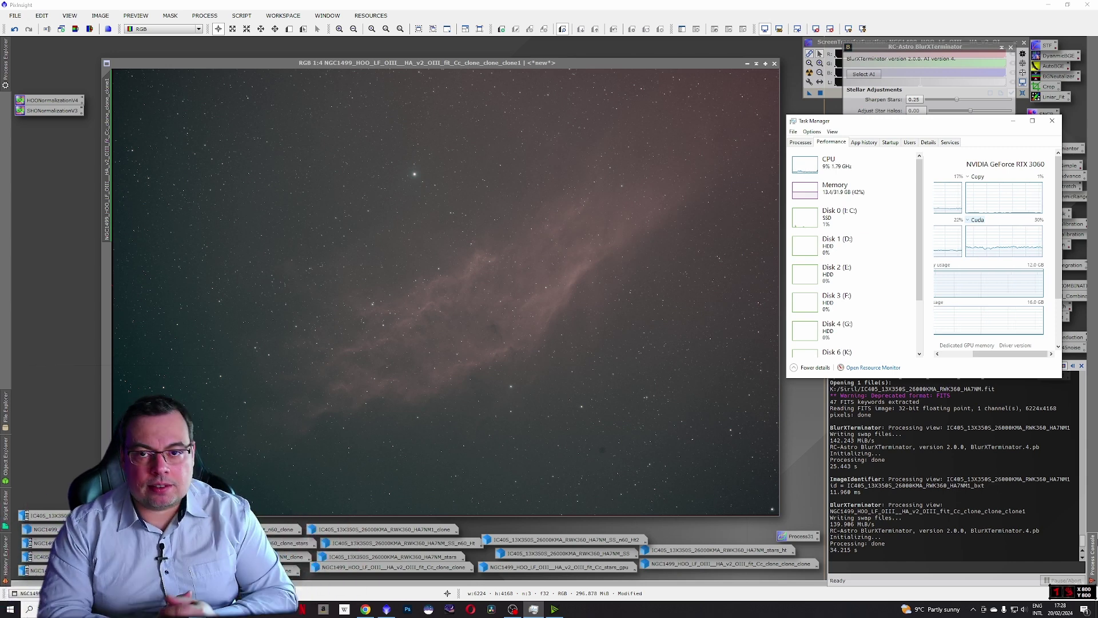
# Denoise NGC1499 with NoiseXTerminator (8.401 s), then remove its stars with StarXTerminator (29.102 s).
pyautogui.click(1013, 124)
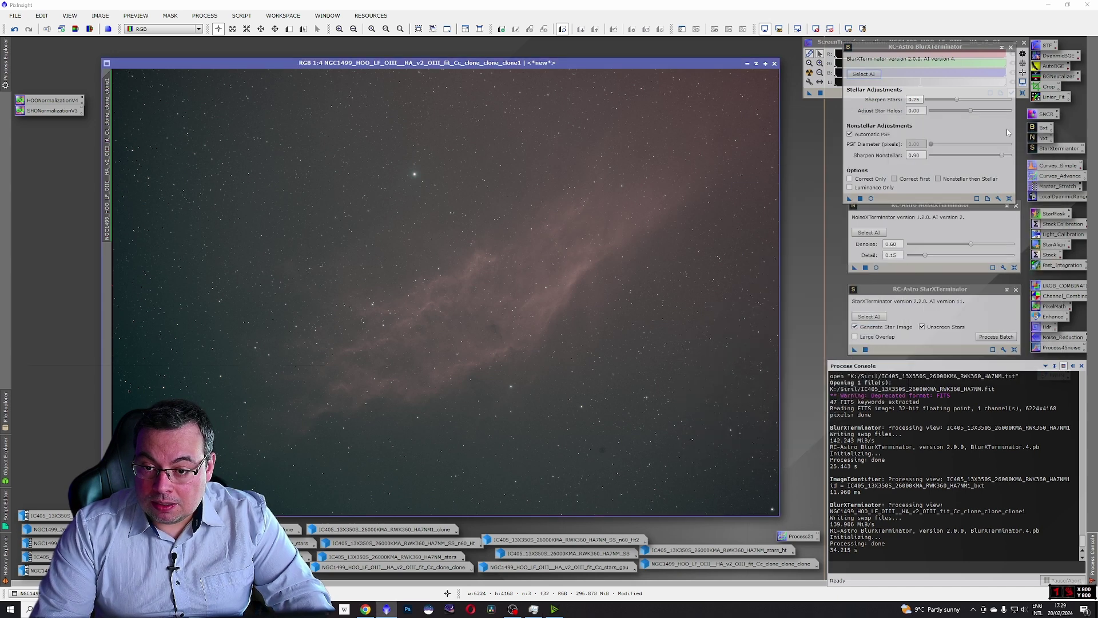
pyautogui.moveTo(854, 267); pyautogui.dragTo(608, 278)
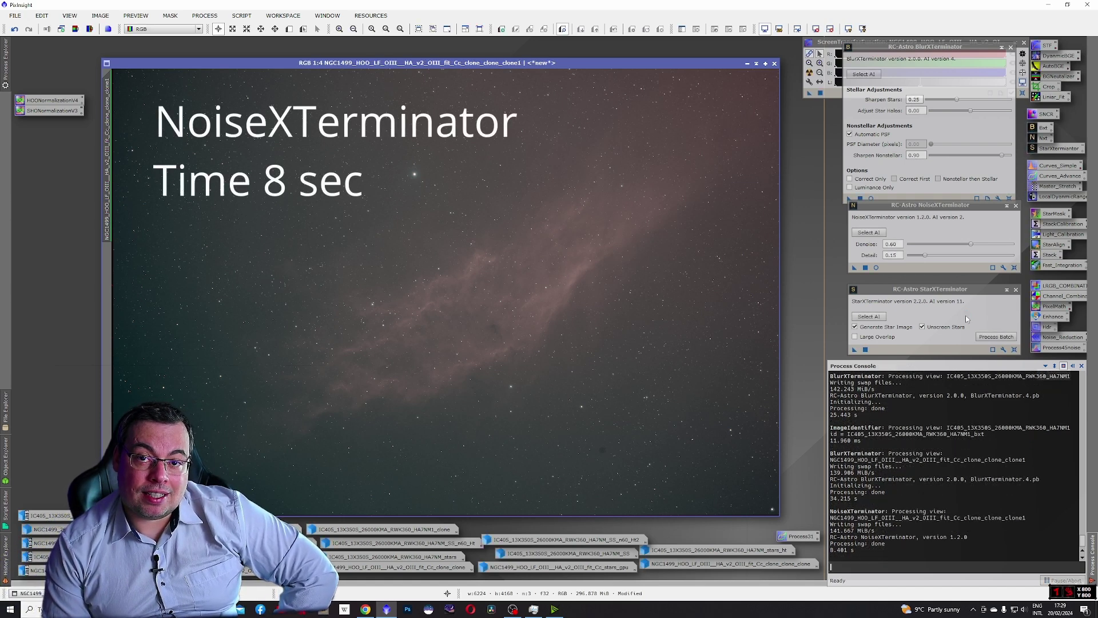
pyautogui.click(864, 349)
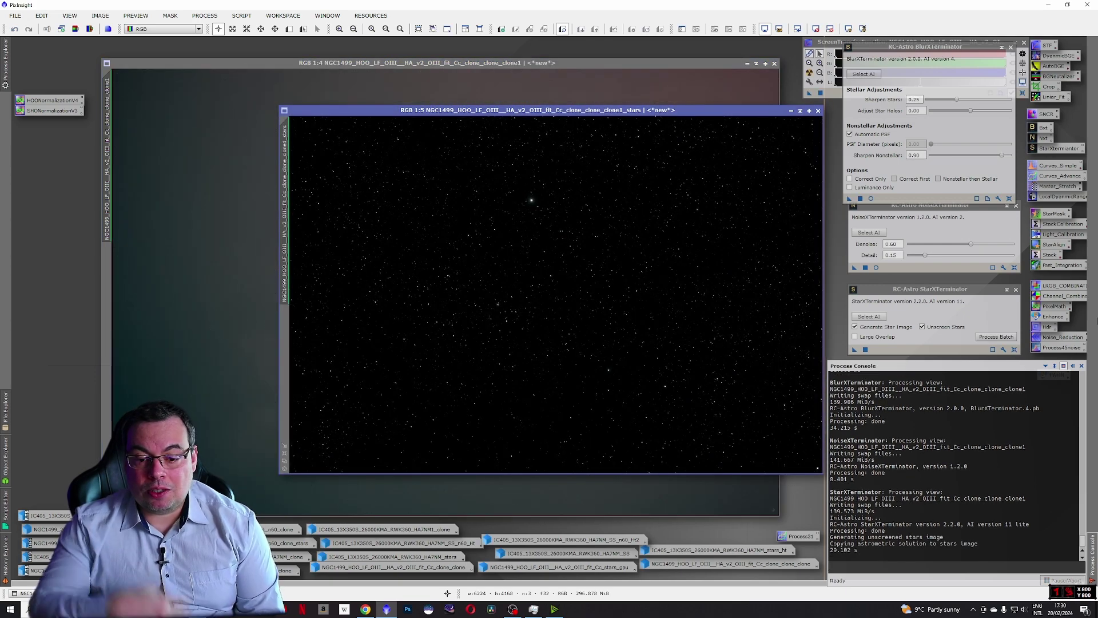
# Iconize the NGC1499 stars and starless windows side by side and open the IC405 image.
pyautogui.click(792, 110)
pyautogui.click(613, 241)
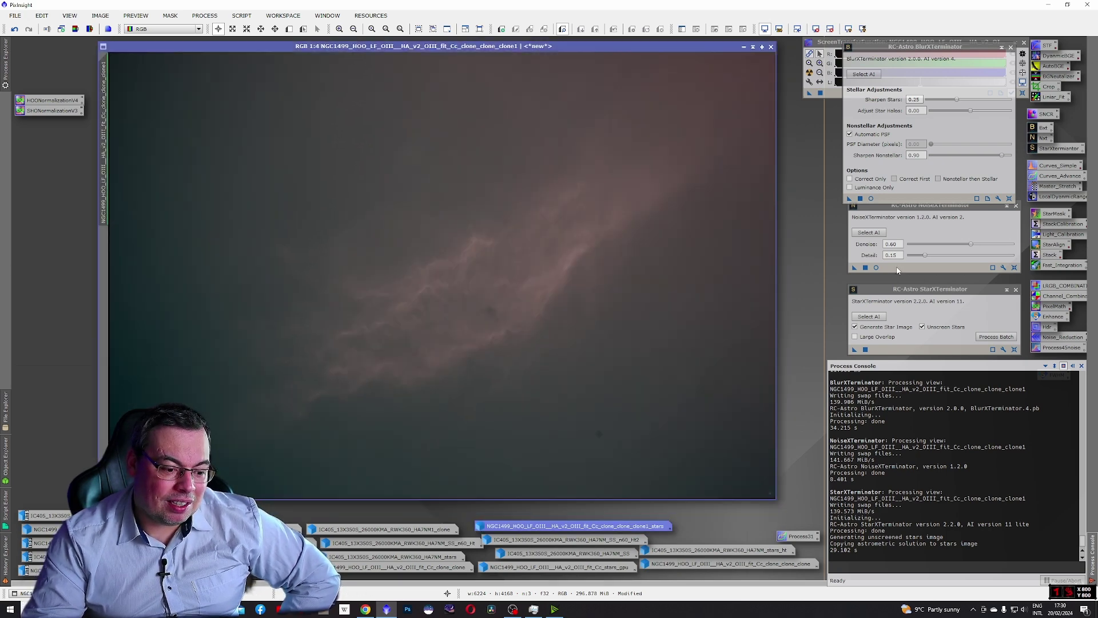
pyautogui.click(744, 46)
pyautogui.moveTo(547, 277); pyautogui.dragTo(488, 513)
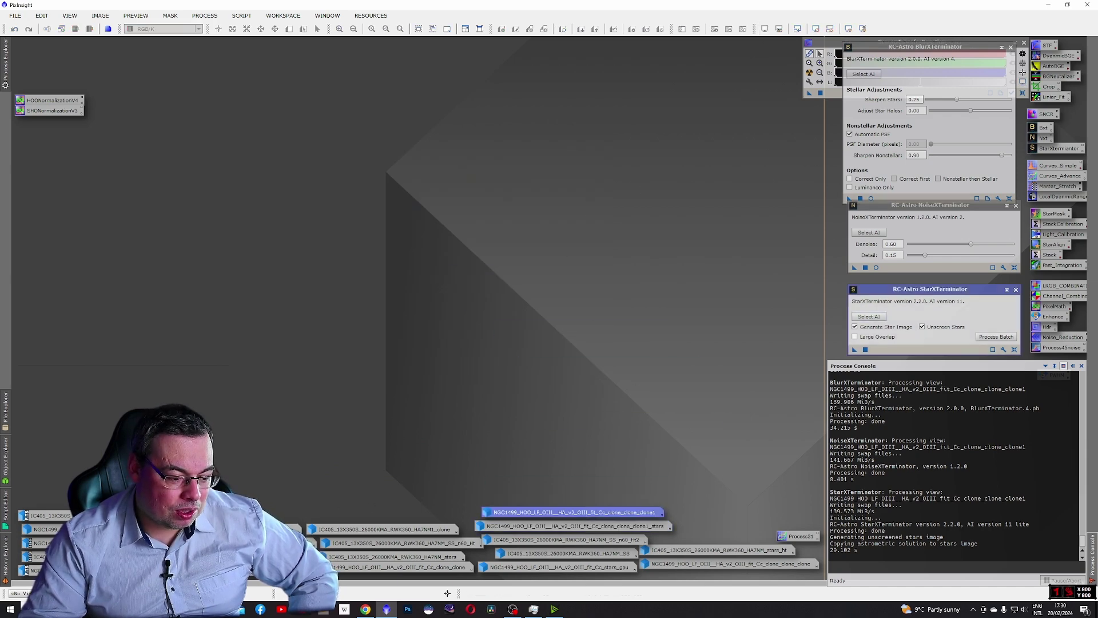
pyautogui.doubleClick(46, 516)
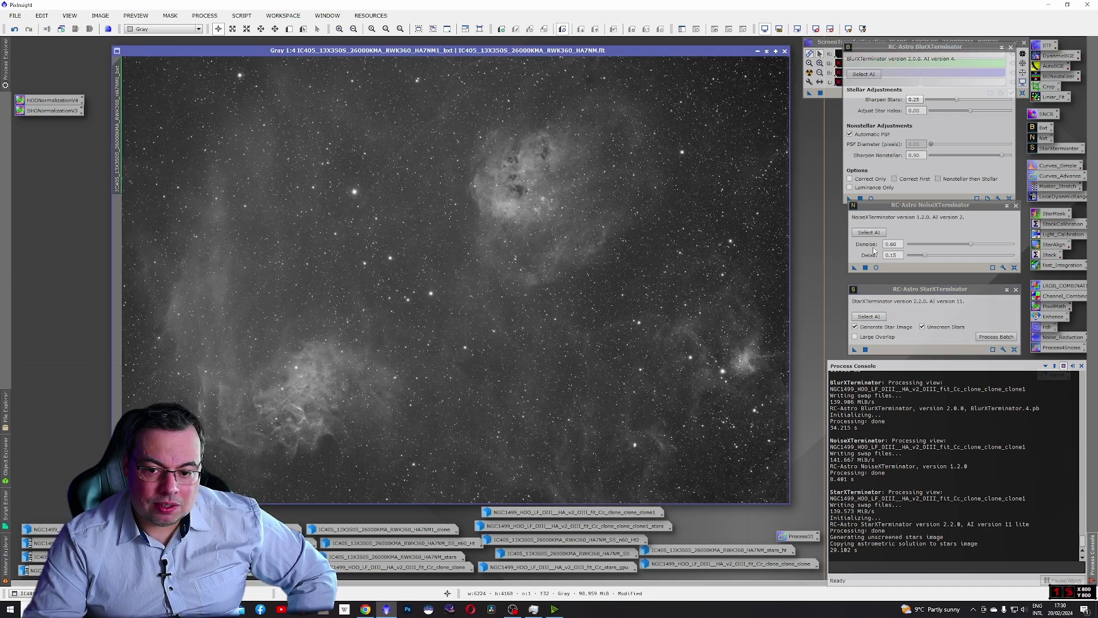
# Denoise IC405 with NoiseXTerminator (5.889 s) and rename it IC405_13X350S_26000KMA_RWK360_HA7NM1_bxt_n60.
pyautogui.moveTo(855, 267); pyautogui.dragTo(582, 264)
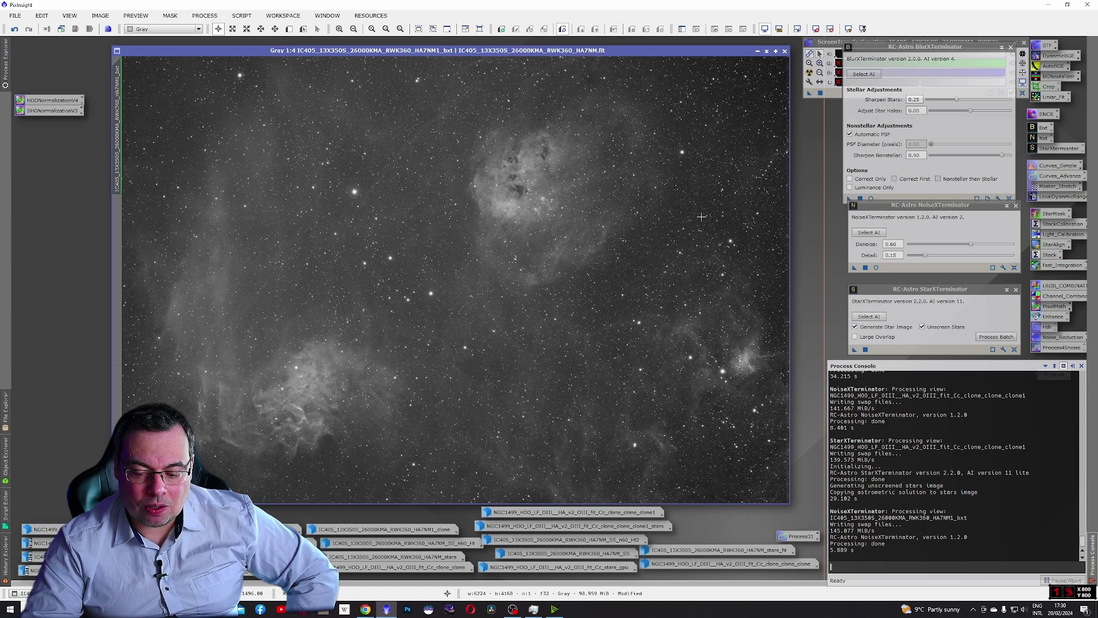
pyautogui.rightClick(534, 240)
pyautogui.click(561, 275)
pyautogui.press('End')
pyautogui.write('_n60')
pyautogui.press('Return')
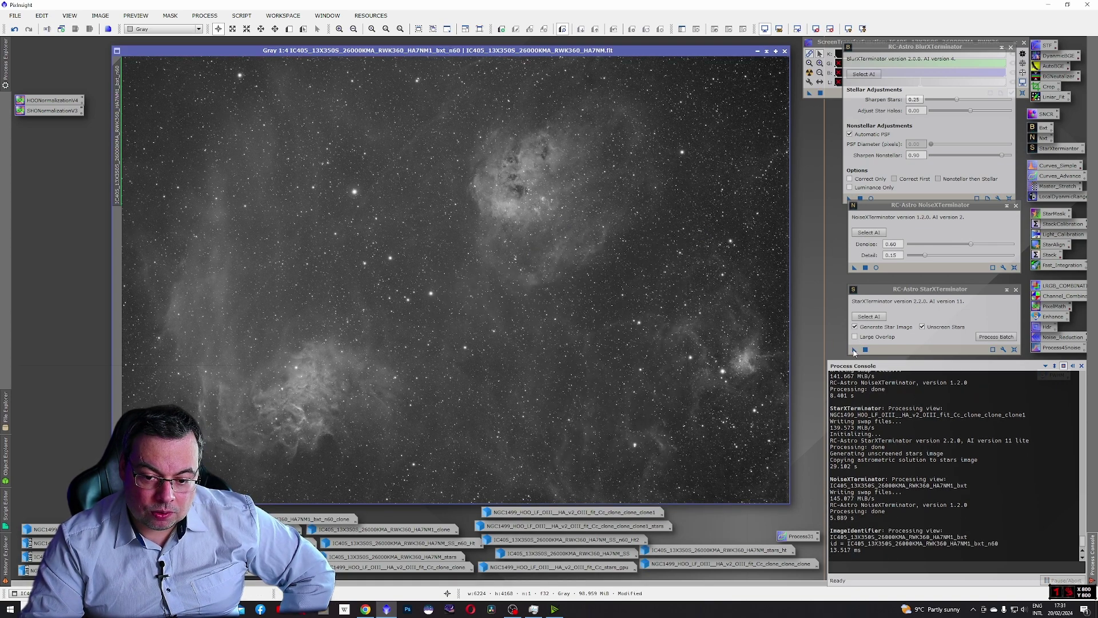
# Apply StarXTerminator to IC405 bxt_n60, leaving a starless nebula in 24.944 s, and zoom to inspect it.
pyautogui.moveTo(537, 302); pyautogui.dragTo(539, 301)
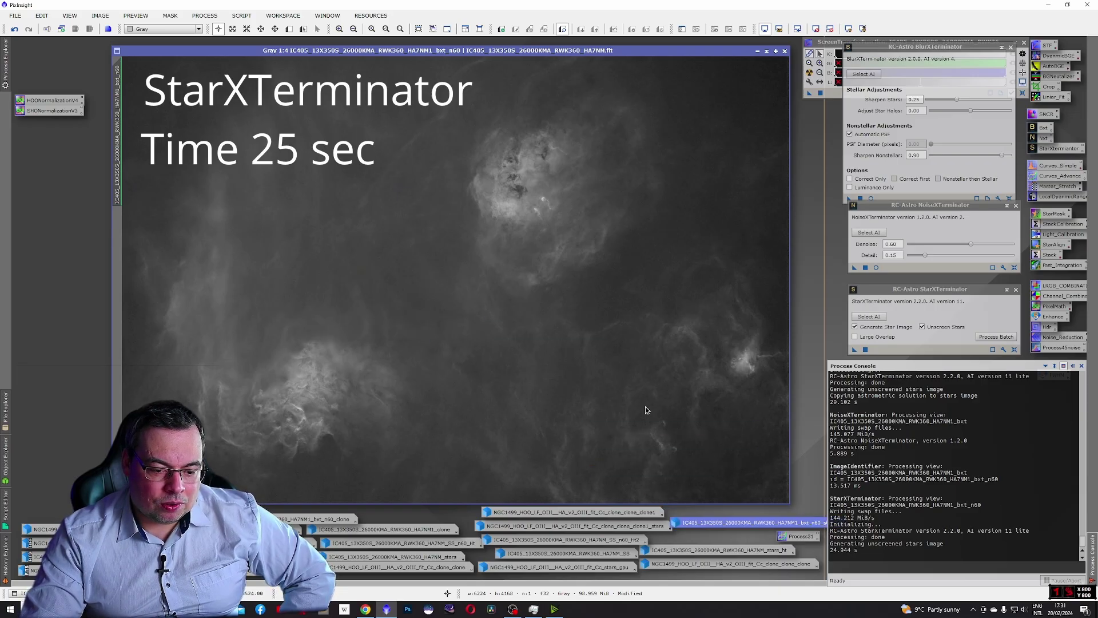
pyautogui.scroll(2, 490, 236)
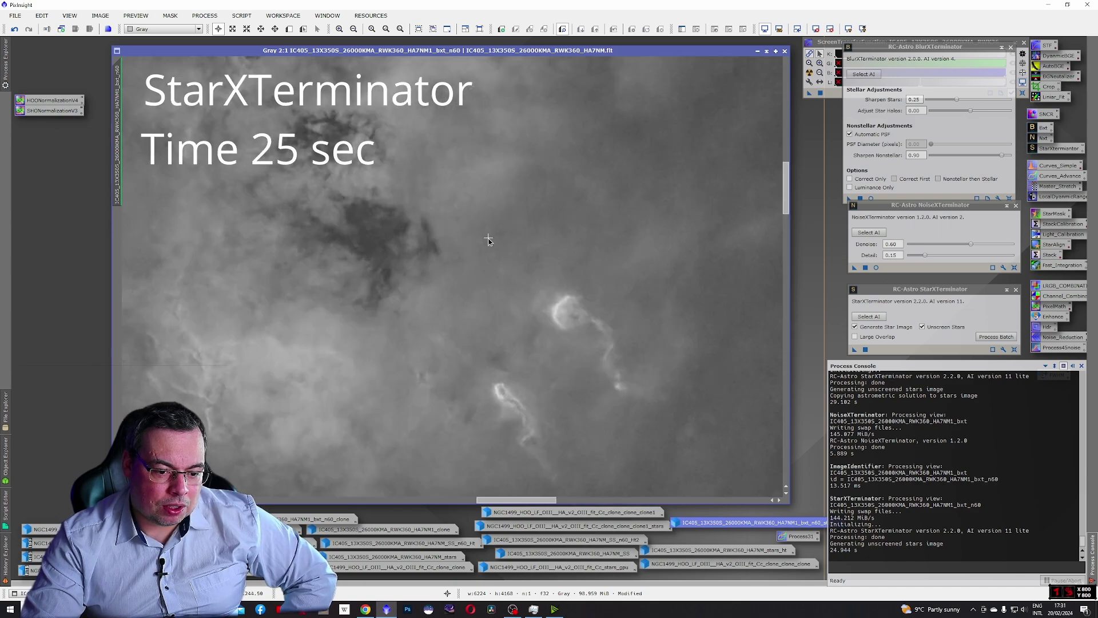
pyautogui.scroll(-1, 482, 243)
pyautogui.scroll(-1, 482, 240)
pyautogui.scroll(3, 314, 356)
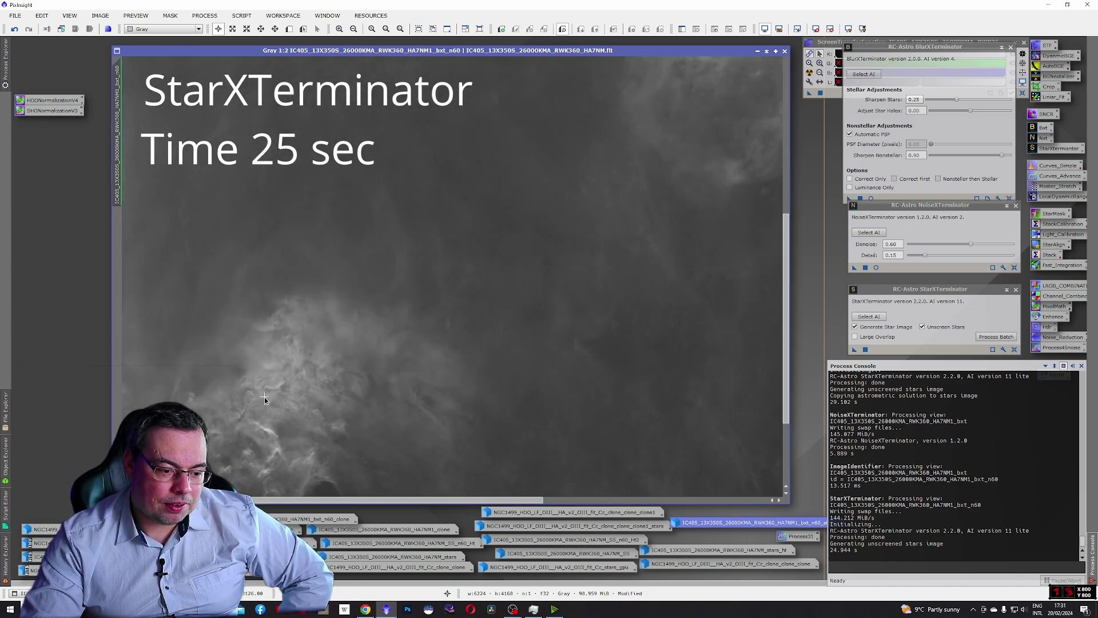
pyautogui.scroll(-4, 277, 393)
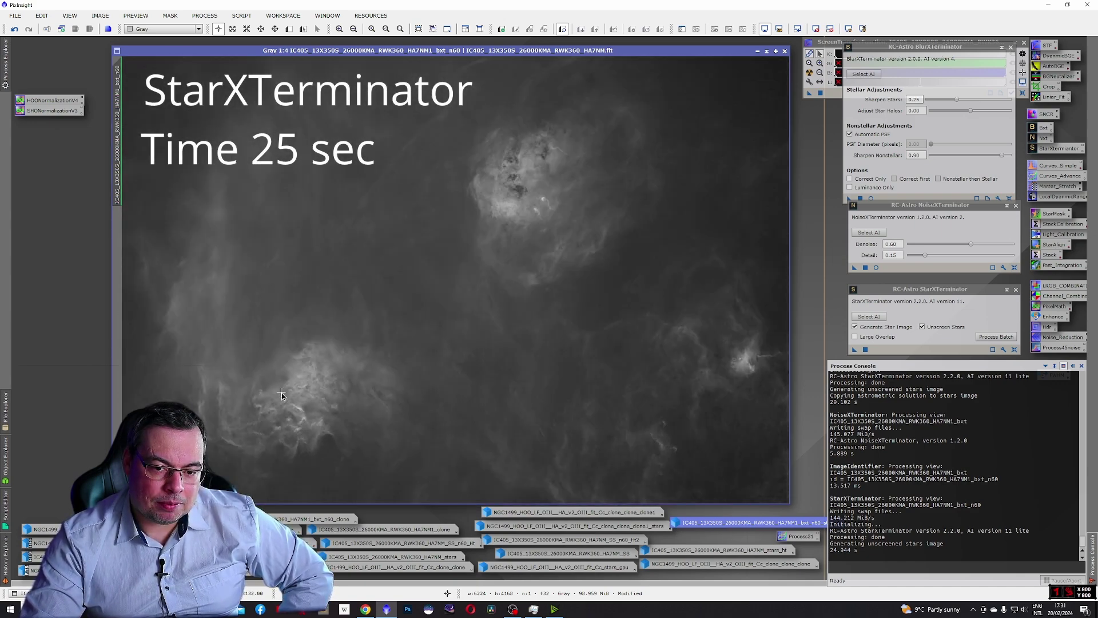
pyautogui.scroll(-2, 578, 417)
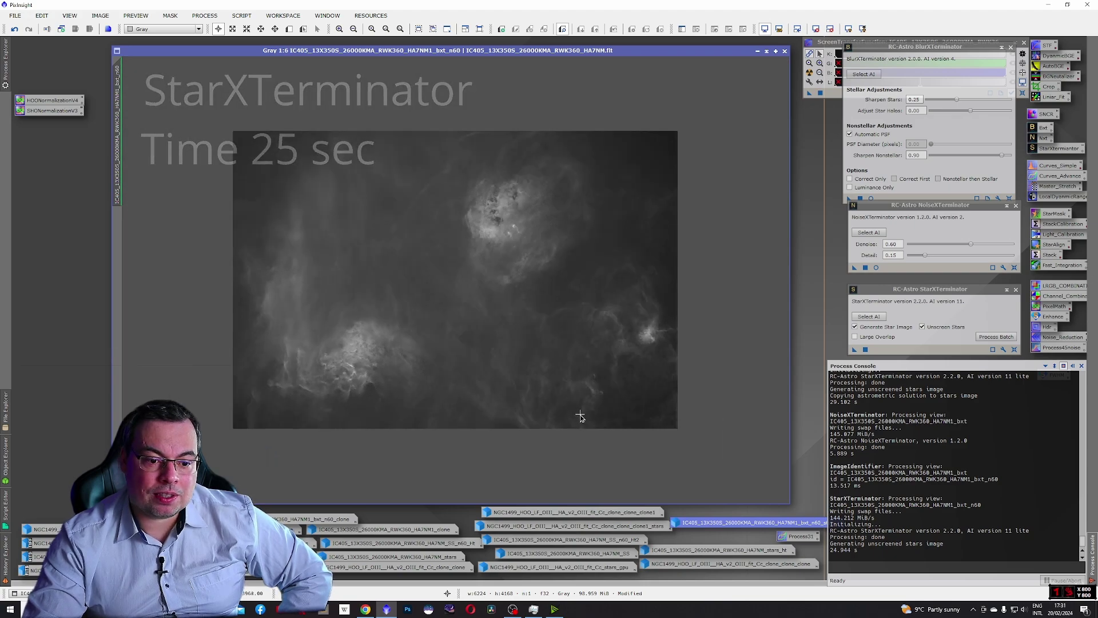
pyautogui.scroll(2, 777, 86)
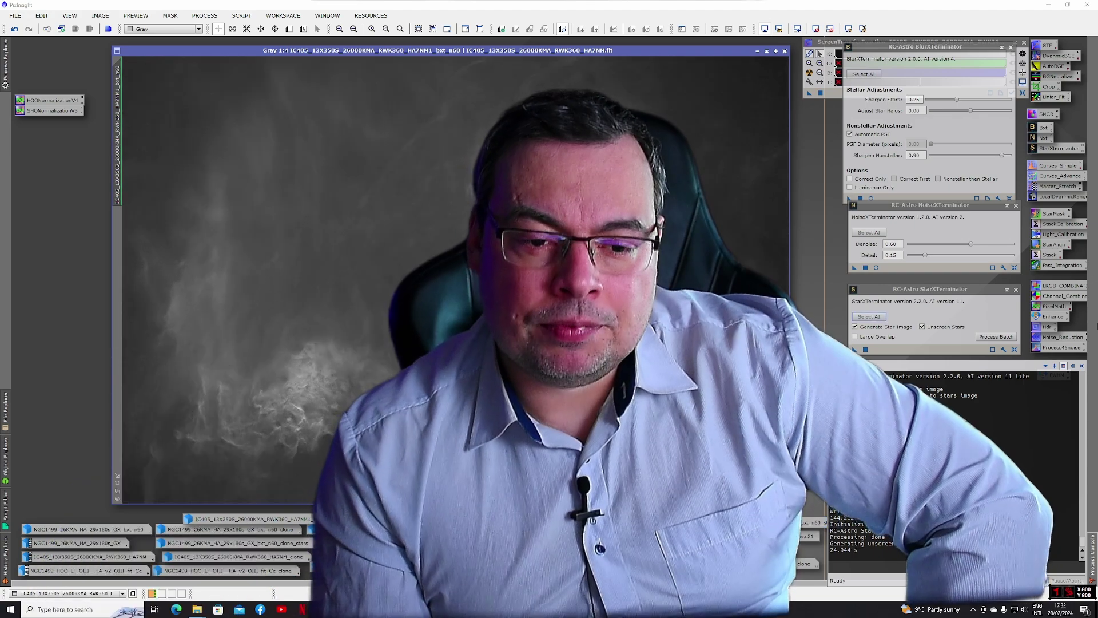